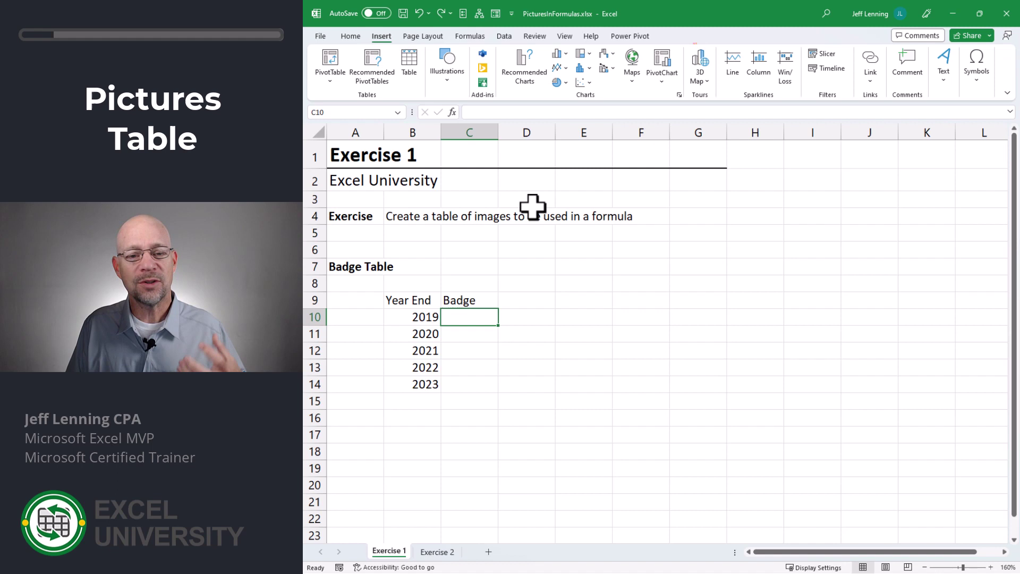
Step: Place the 2019 and 2020 badge pictures inside cells C10 and C11
left_click(450, 86)
left_click(444, 130)
mouse_move(495, 153)
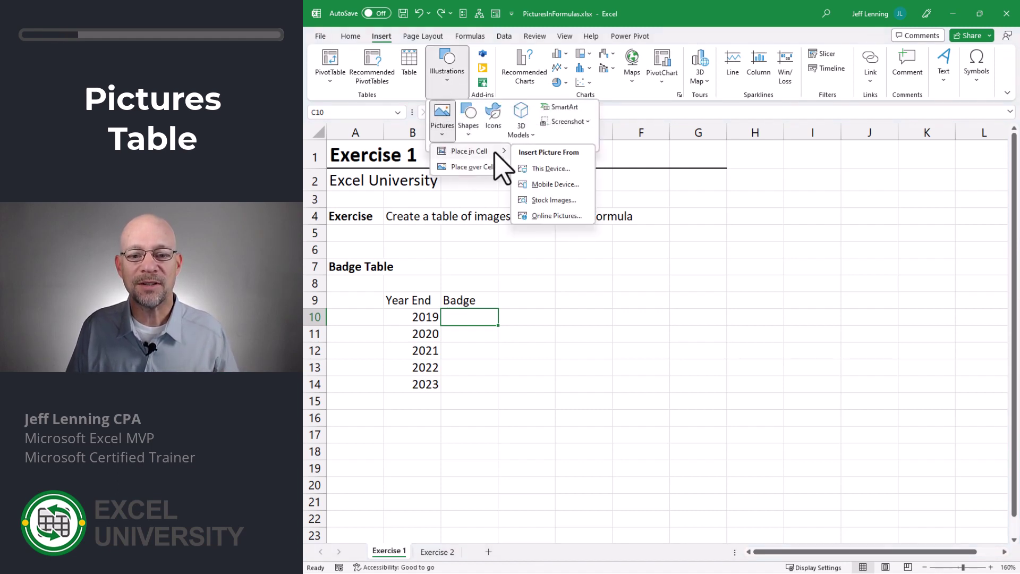
left_click(563, 169)
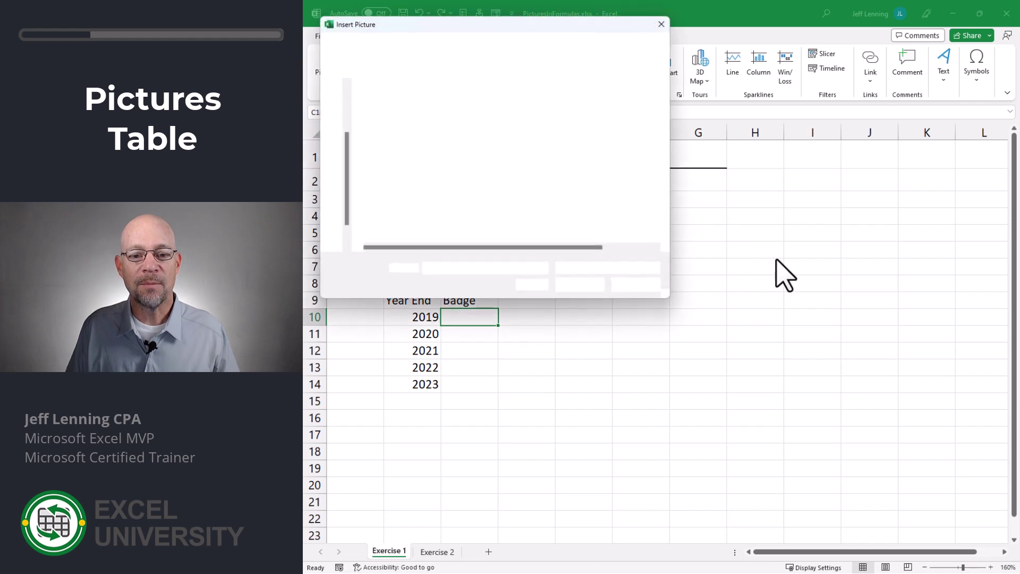
double_click(435, 104)
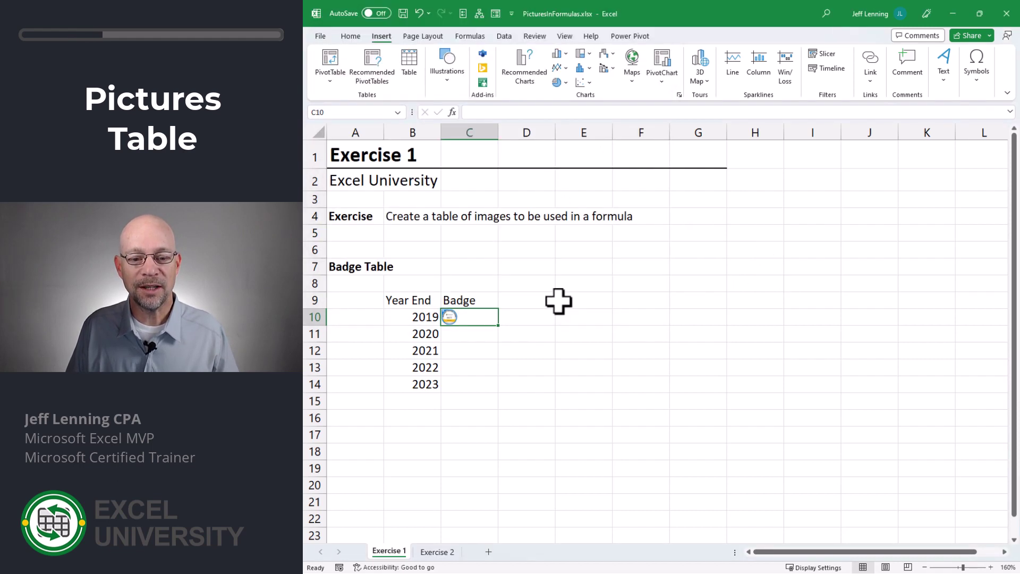
key("Down")
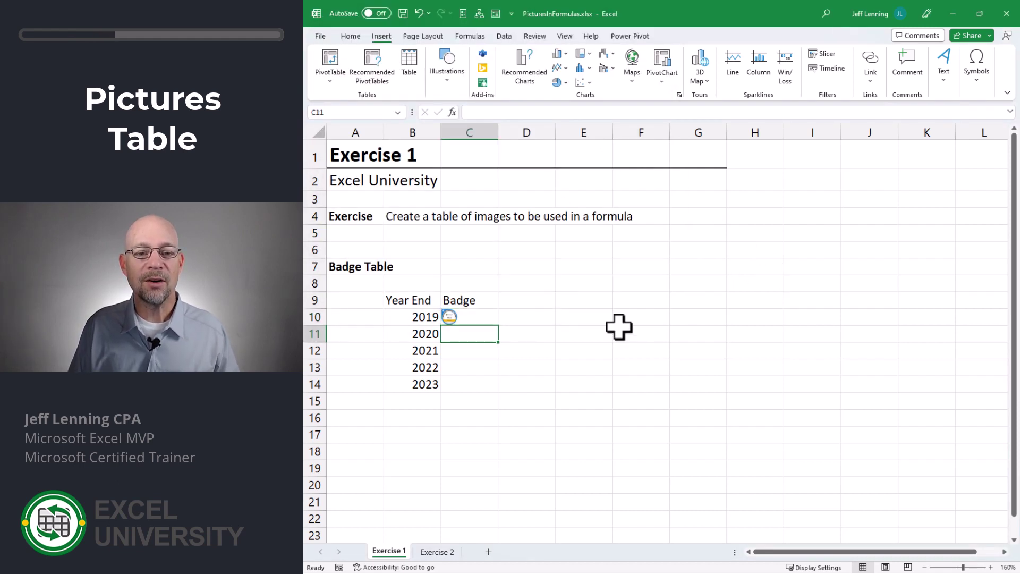
left_click(446, 64)
left_click(439, 114)
left_click(563, 168)
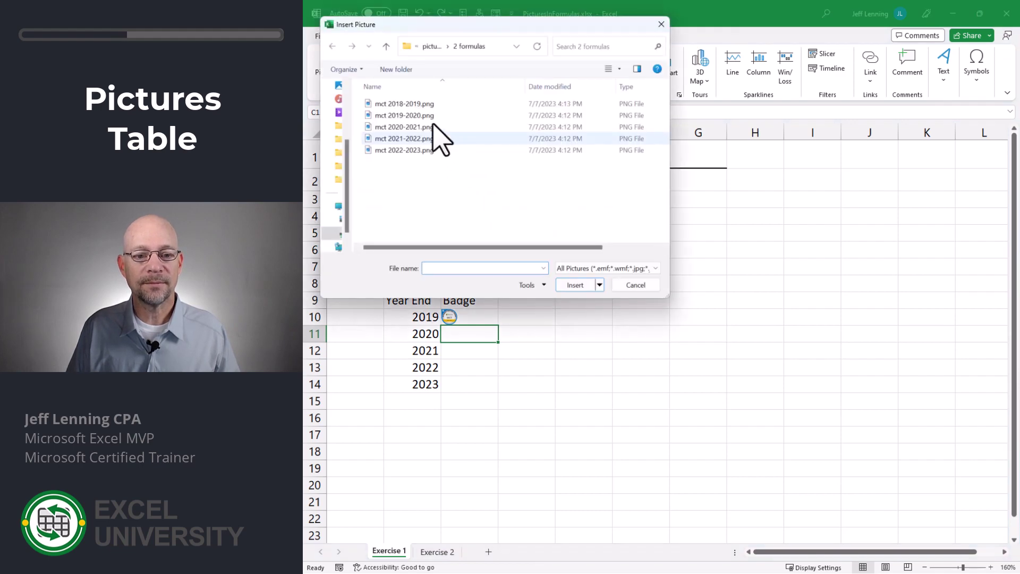
double_click(435, 127)
Step: Place the remaining badge pictures inside cells C12, C13 and C14 for 2021 to 2023
key("Down")
left_click(447, 63)
left_click(442, 114)
left_click(534, 168)
double_click(449, 129)
key("Down")
left_click(447, 64)
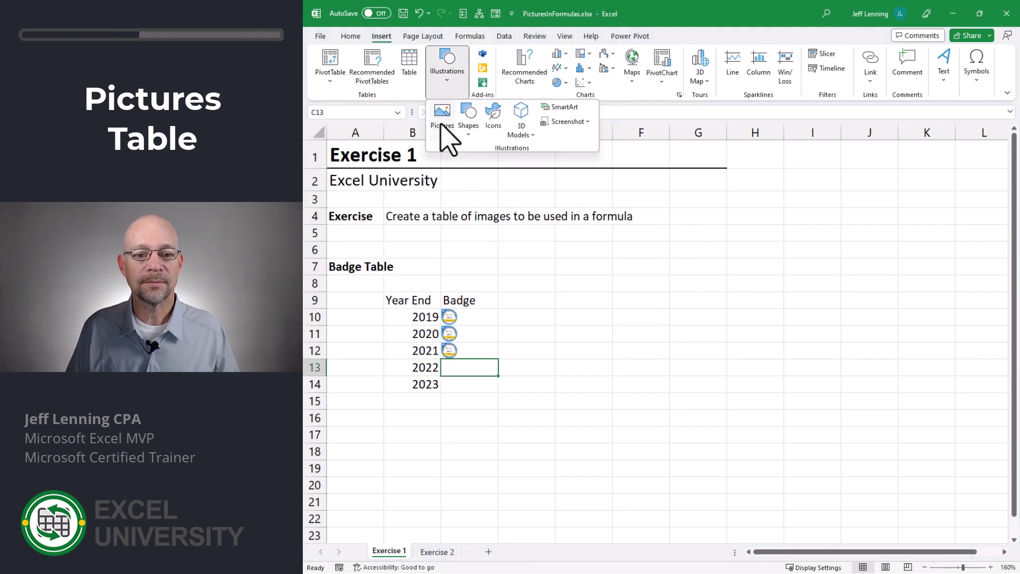
left_click(442, 114)
left_click(546, 169)
double_click(440, 139)
key("Down")
left_click(447, 64)
left_click(442, 114)
left_click(534, 168)
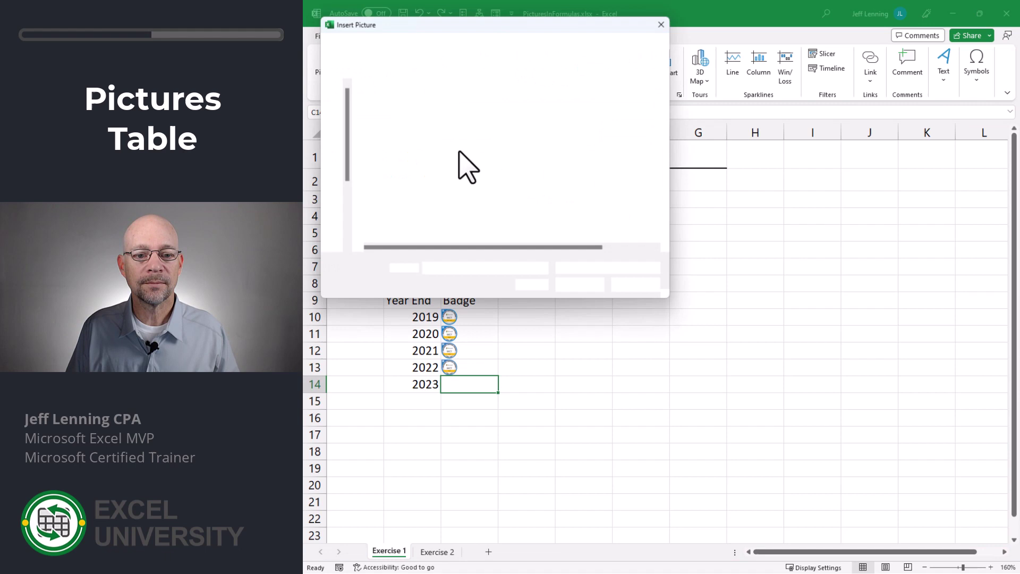
double_click(459, 153)
left_click(640, 417)
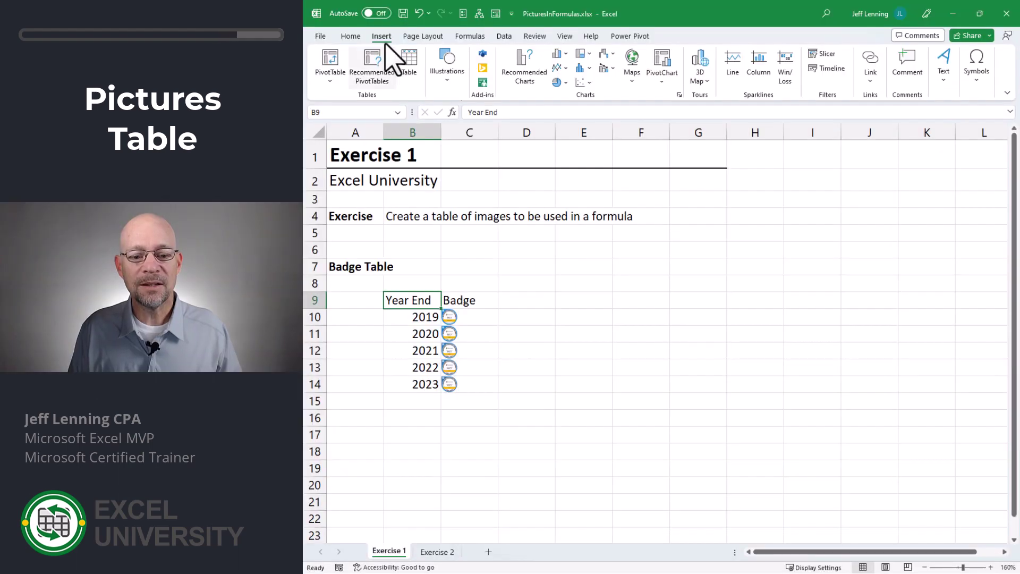
Step: Convert the Year End/Badge range into a table with headers
left_click(408, 61)
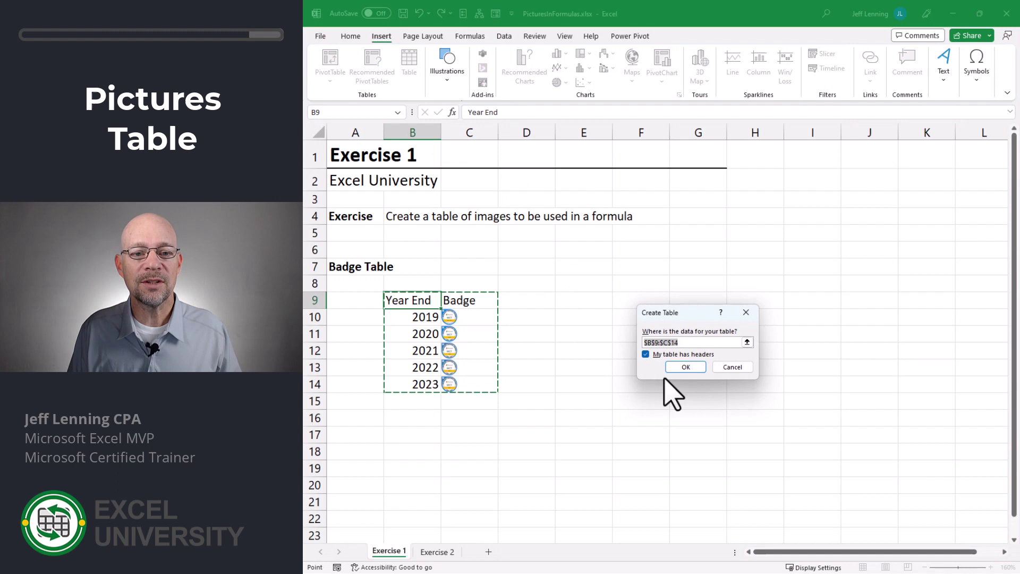
left_click(691, 369)
left_click(541, 445)
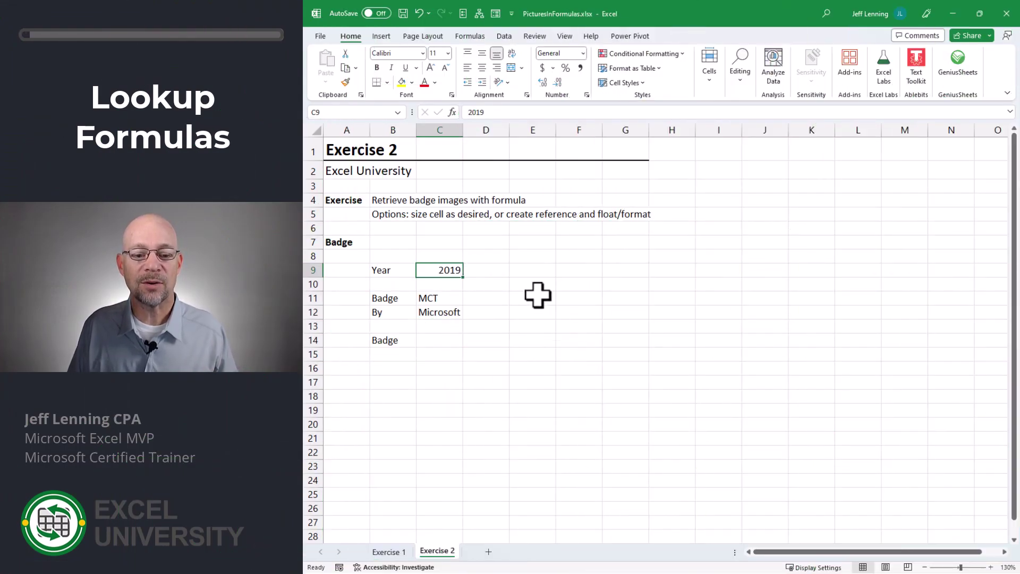
Step: Enter =XLOOKUP(C9,Table1[Year End],Table1[Badge]) in C14 on Exercise 2
left_click(439, 341)
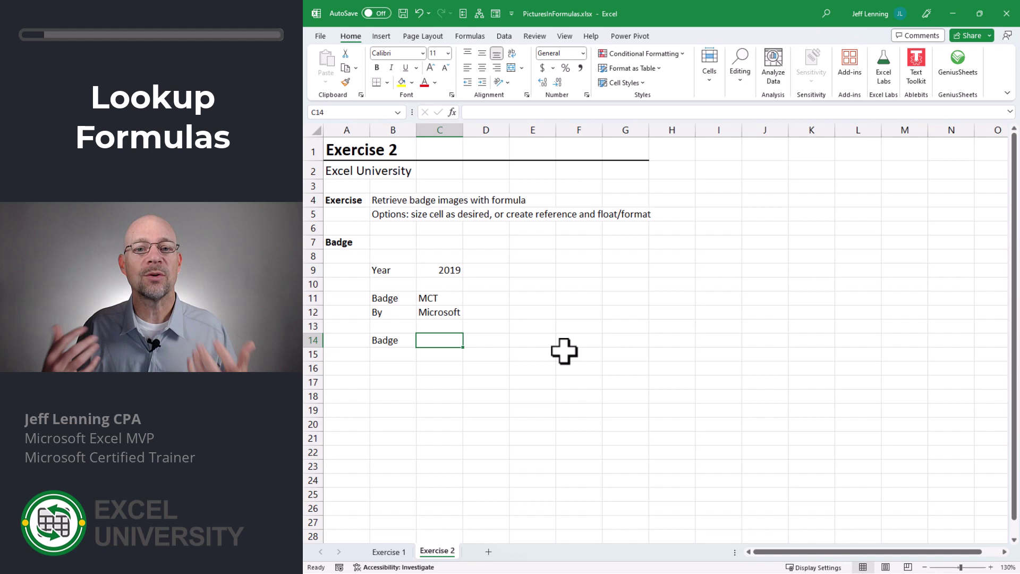
type("=")
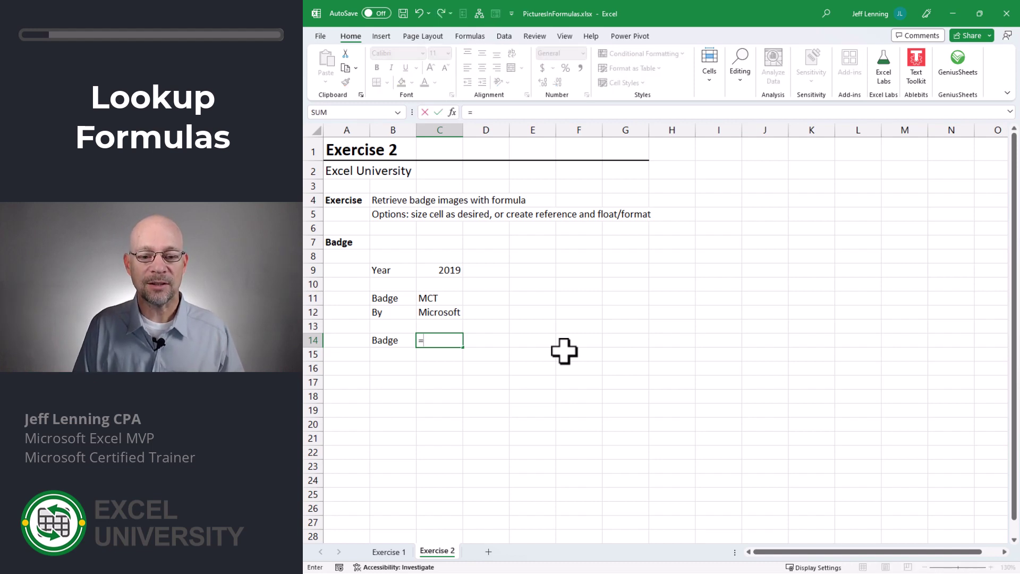
type("xl")
key("Tab")
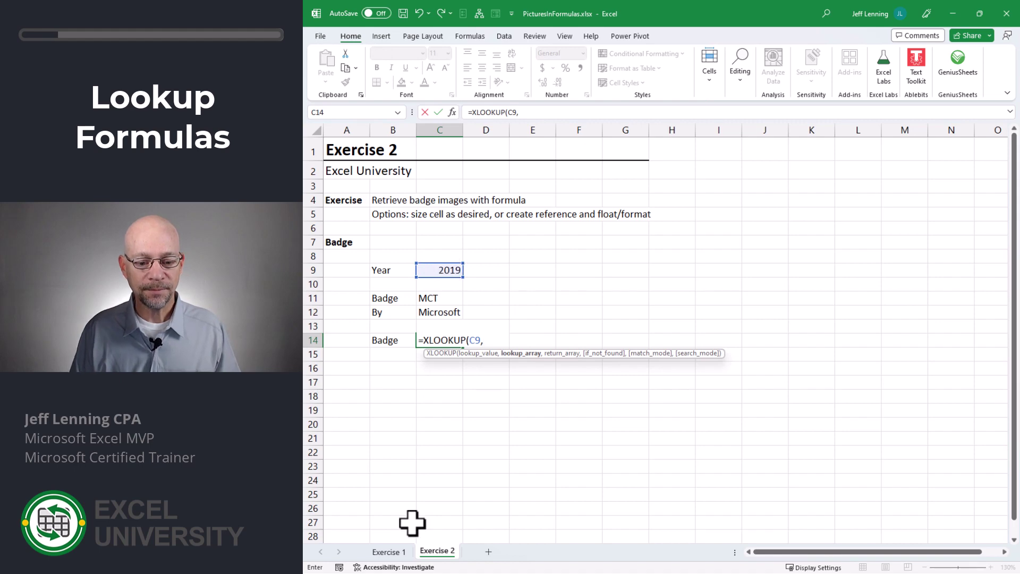
left_click(391, 553)
left_click(403, 294)
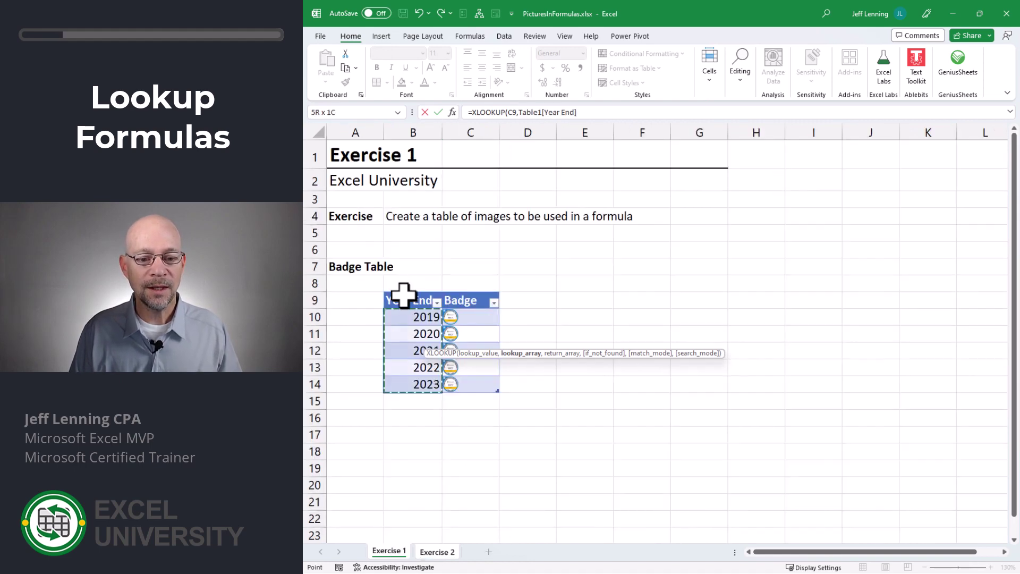
type(",")
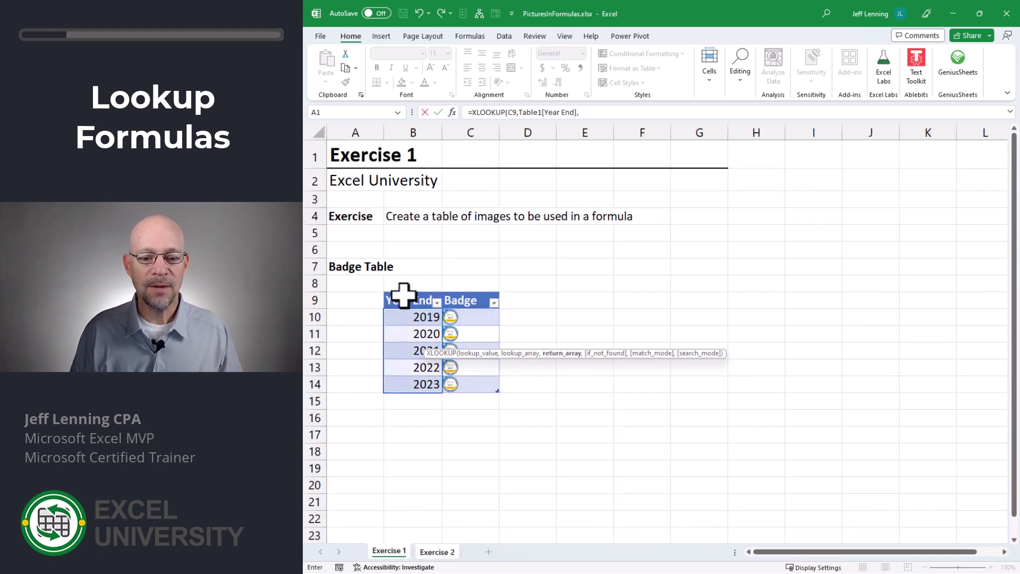
left_click(461, 293)
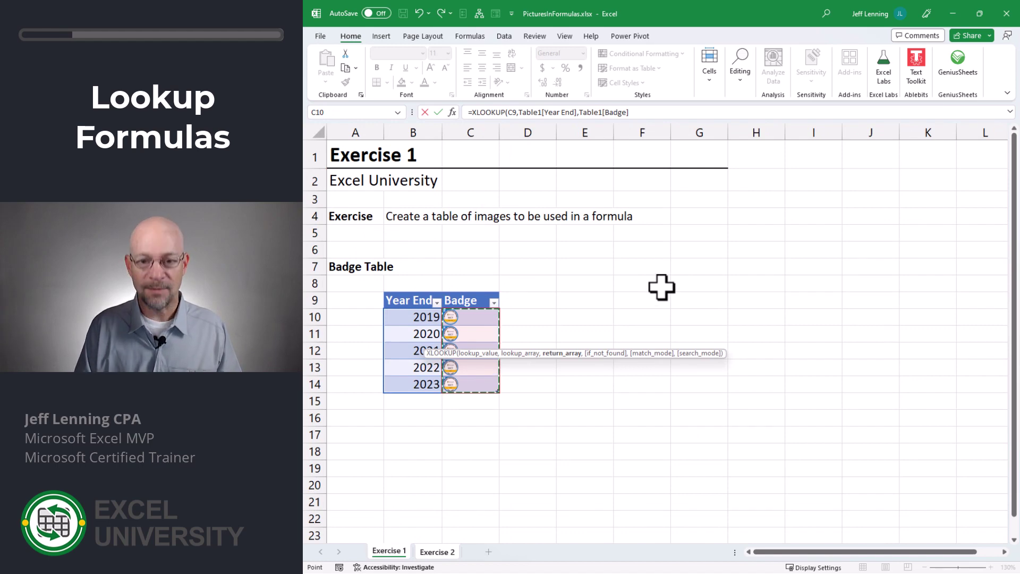
key("Return")
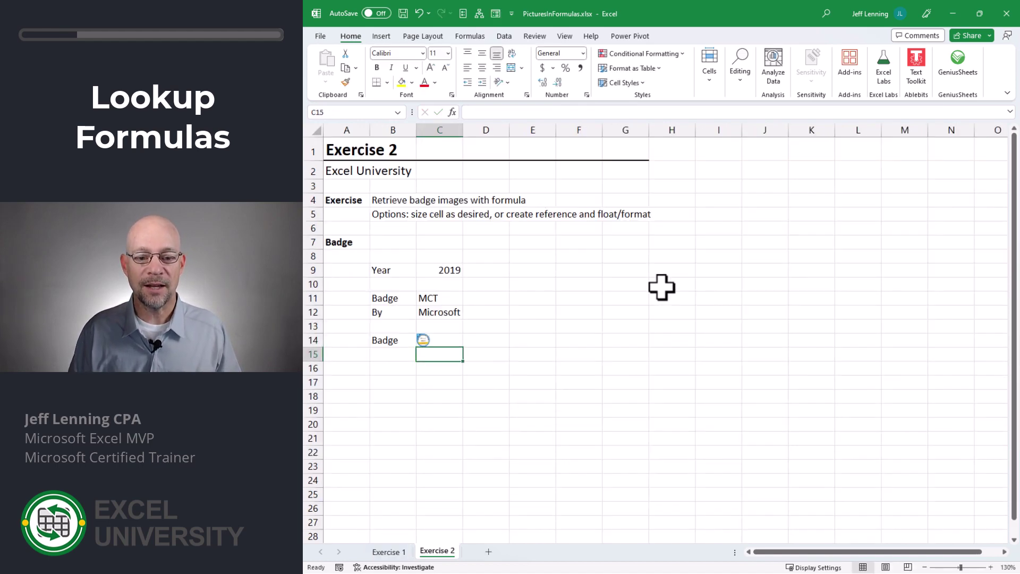
left_click(424, 341)
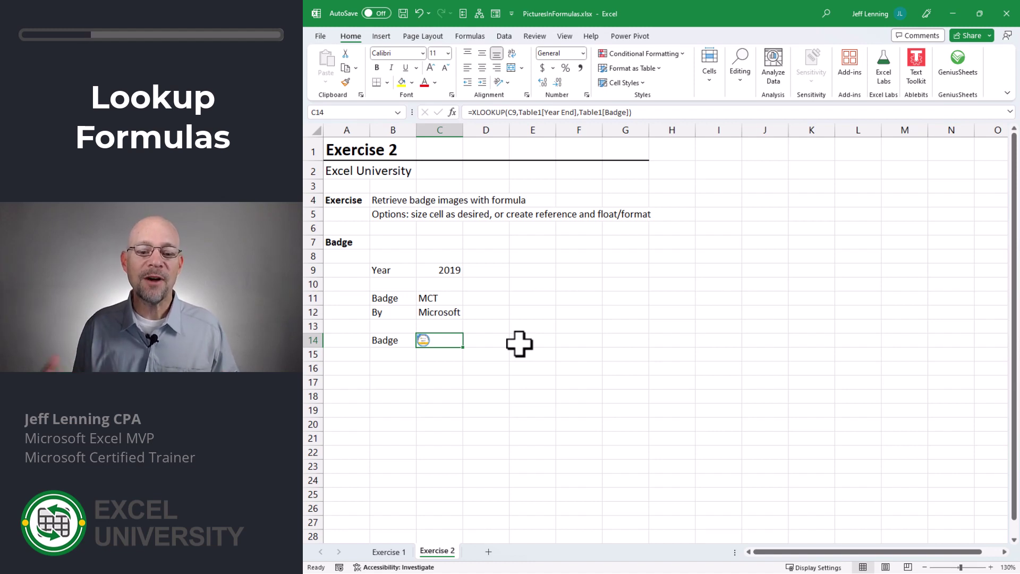
left_click_drag(309, 349, 313, 448)
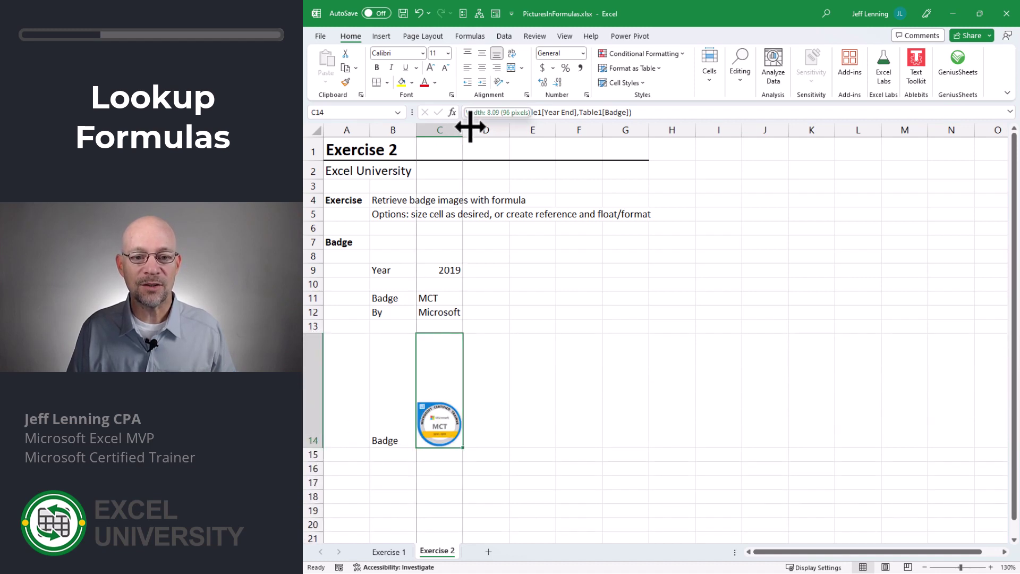
left_click_drag(463, 130, 567, 130)
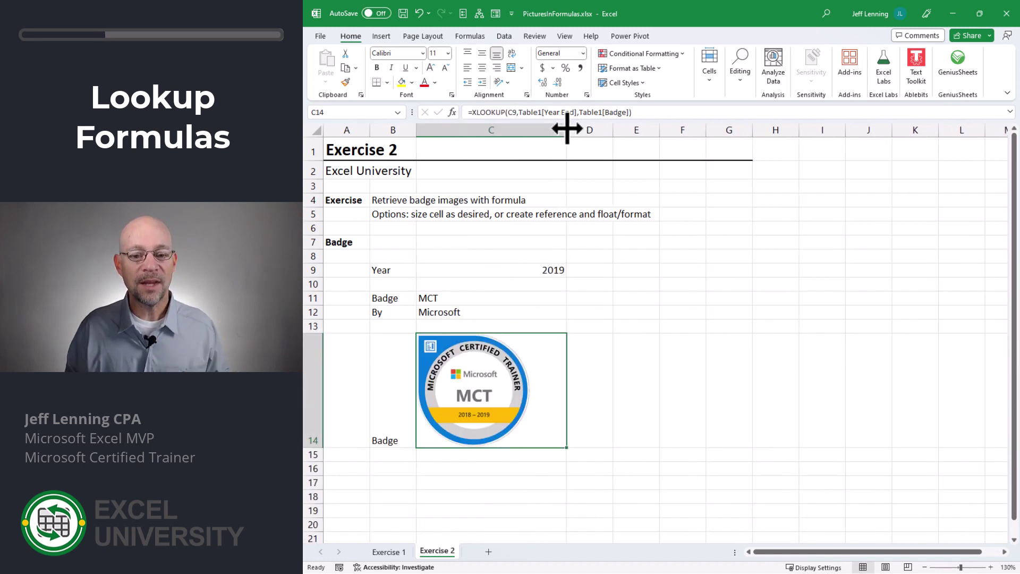
key("ctrl+z")
key("ctrl+z")
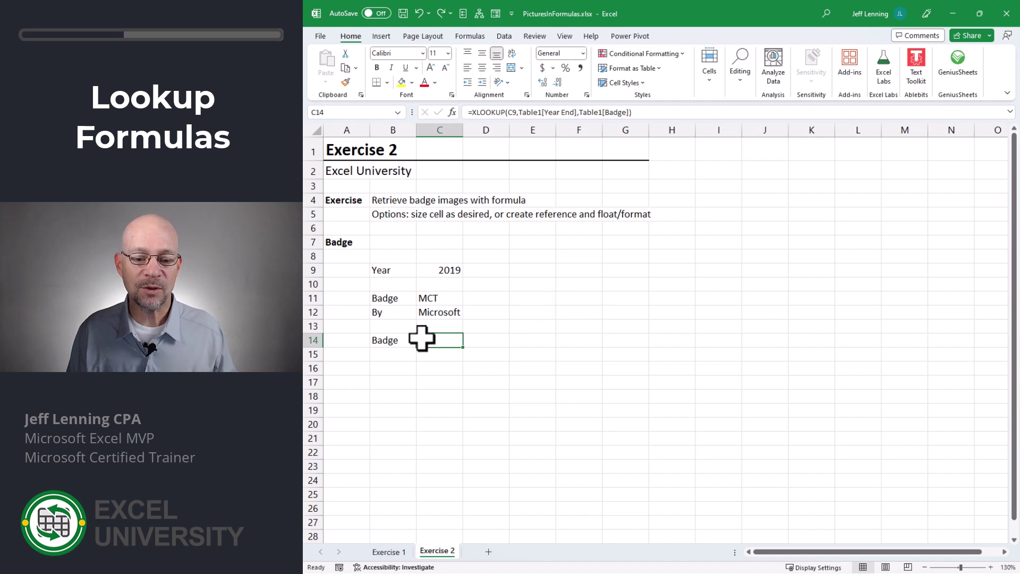
Step: Create an enlarged floating reference picture of the C14 badge beside columns E–G
right_click(422, 339)
mouse_move(504, 298)
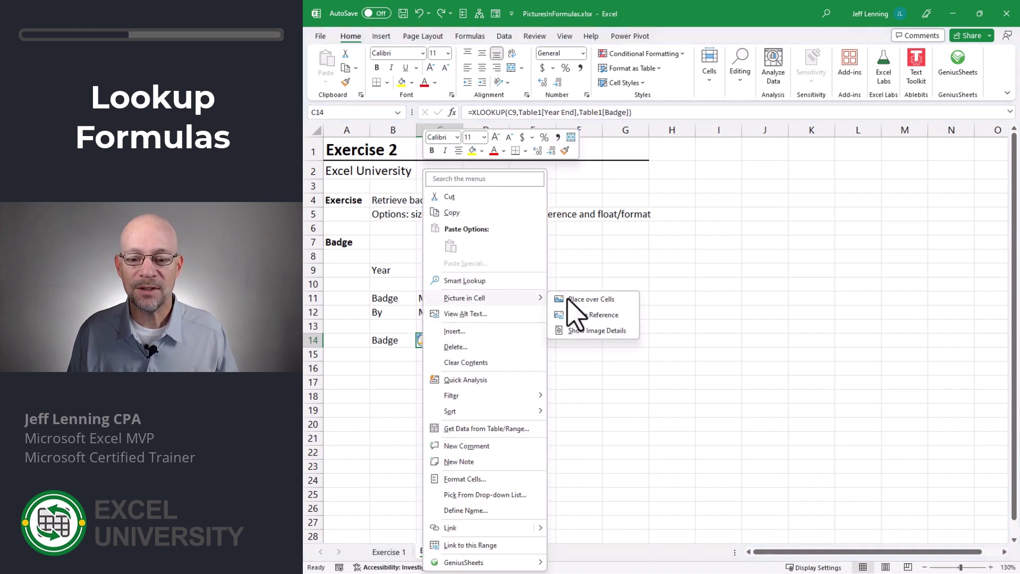
left_click(599, 317)
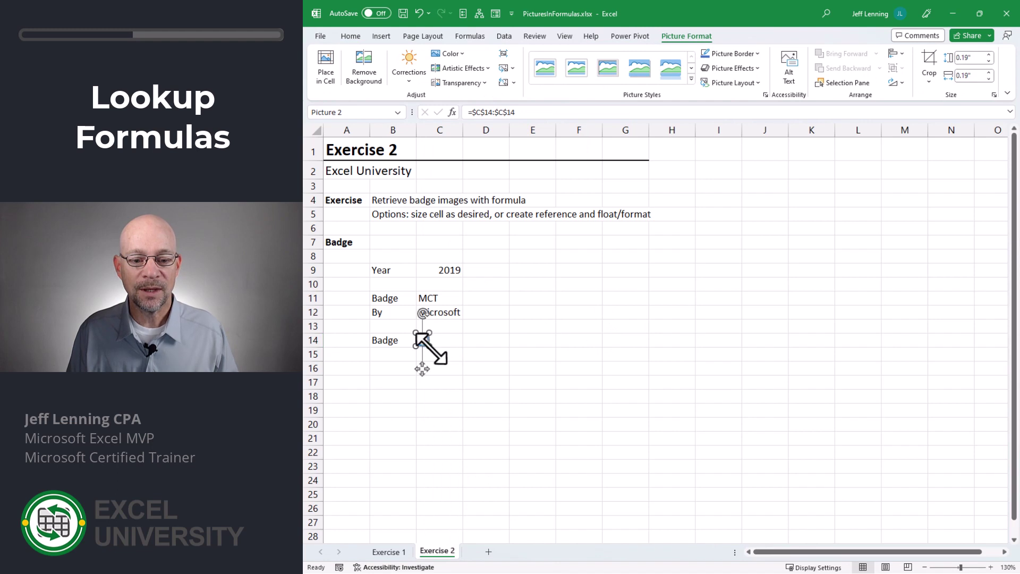
left_click_drag(430, 346, 539, 455)
left_click_drag(498, 396, 620, 364)
key("Escape")
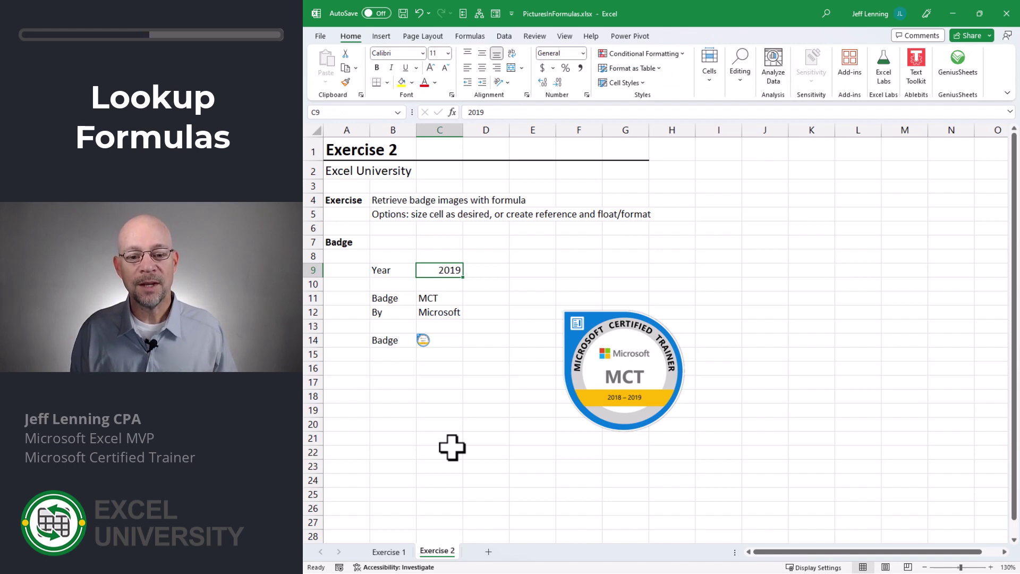
Step: Change the year in C9 to 2020, then 2021, and check the C14 badge
type("20")
key("Return")
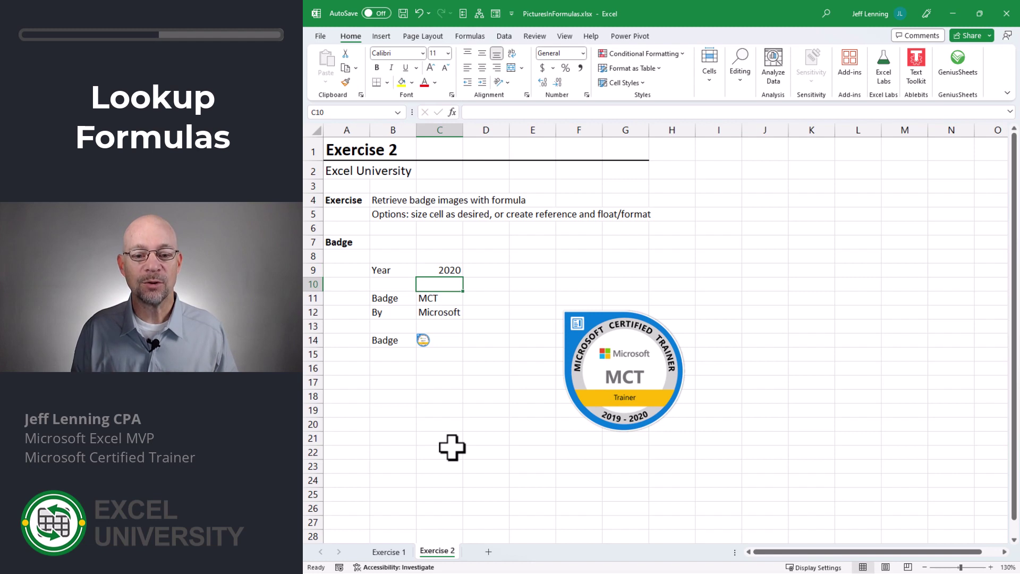
key("Up")
type("20")
key("Return")
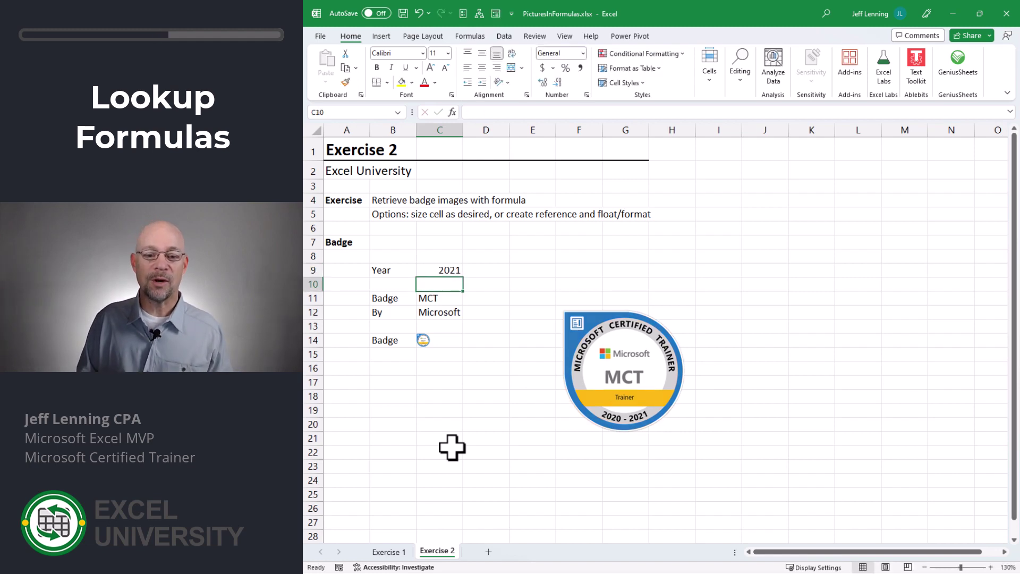
left_click(432, 339)
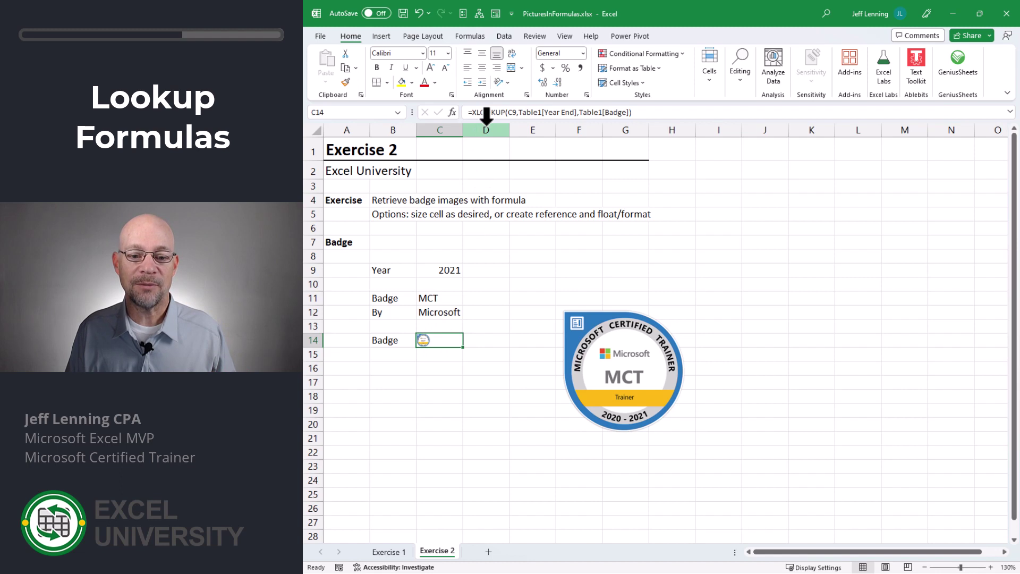
Step: Move the floating badge below the Badge label and apply a shadowed picture style
left_click(606, 355)
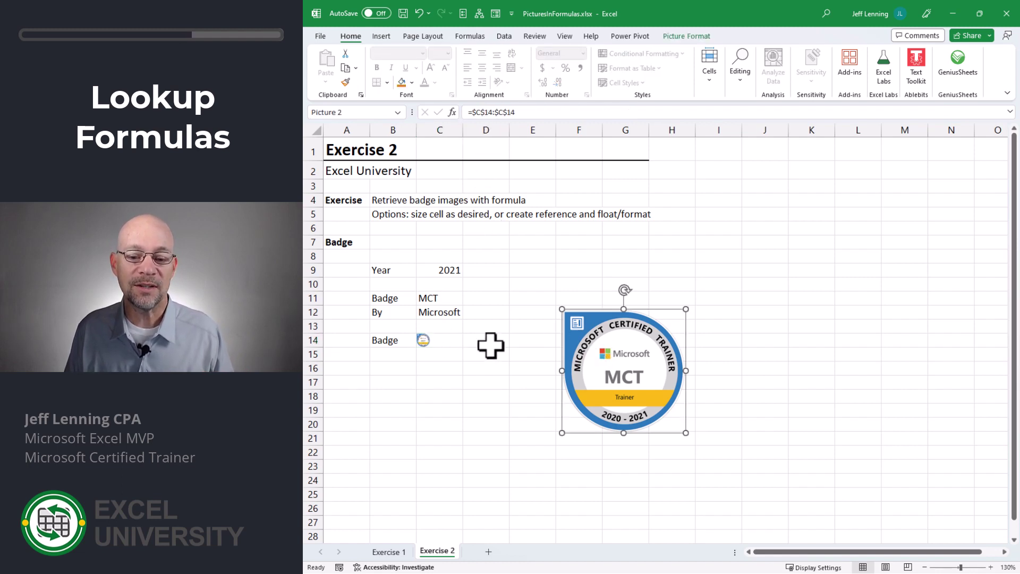
left_click_drag(619, 354, 633, 318)
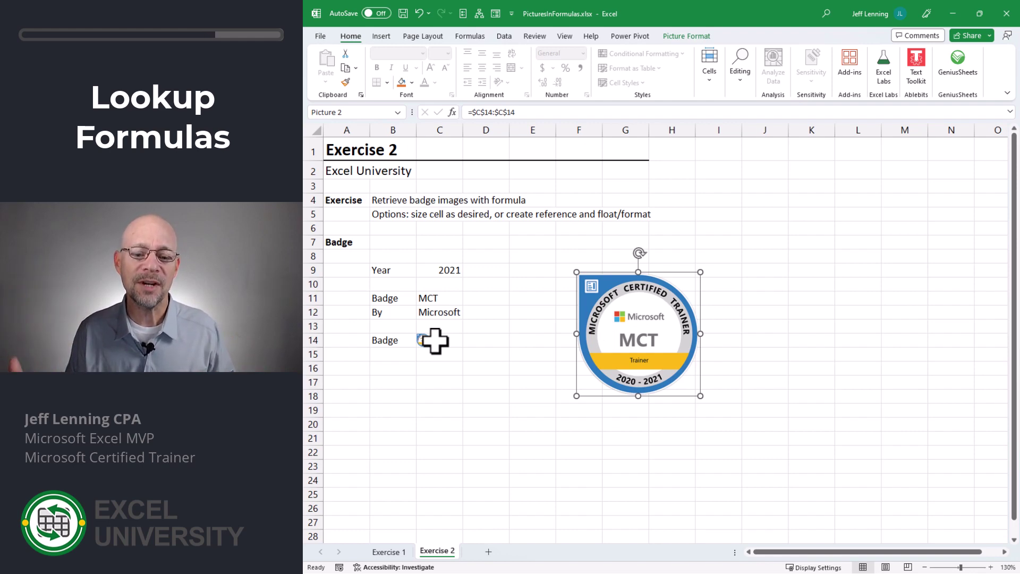
left_click_drag(641, 308, 435, 365)
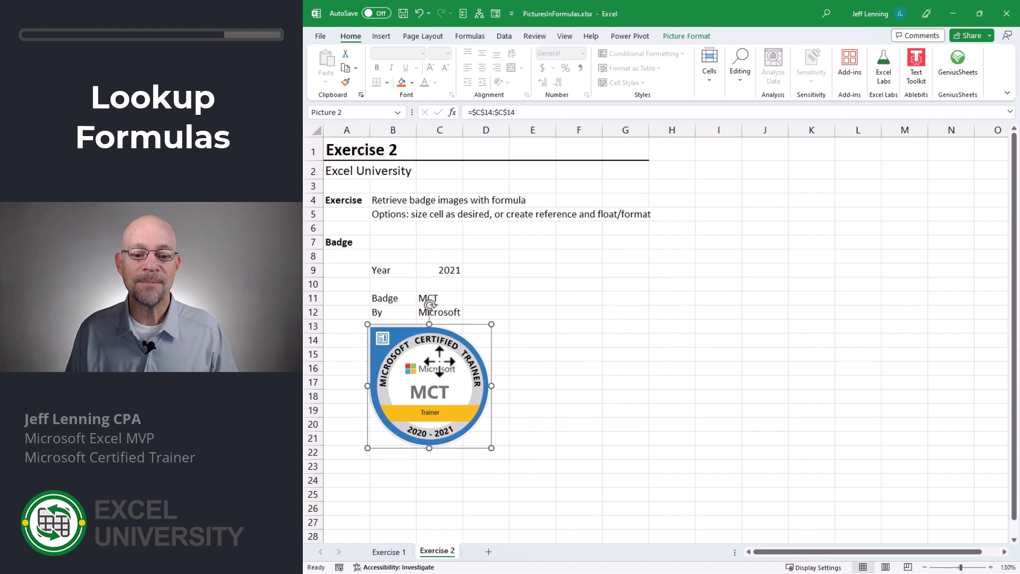
left_click(685, 36)
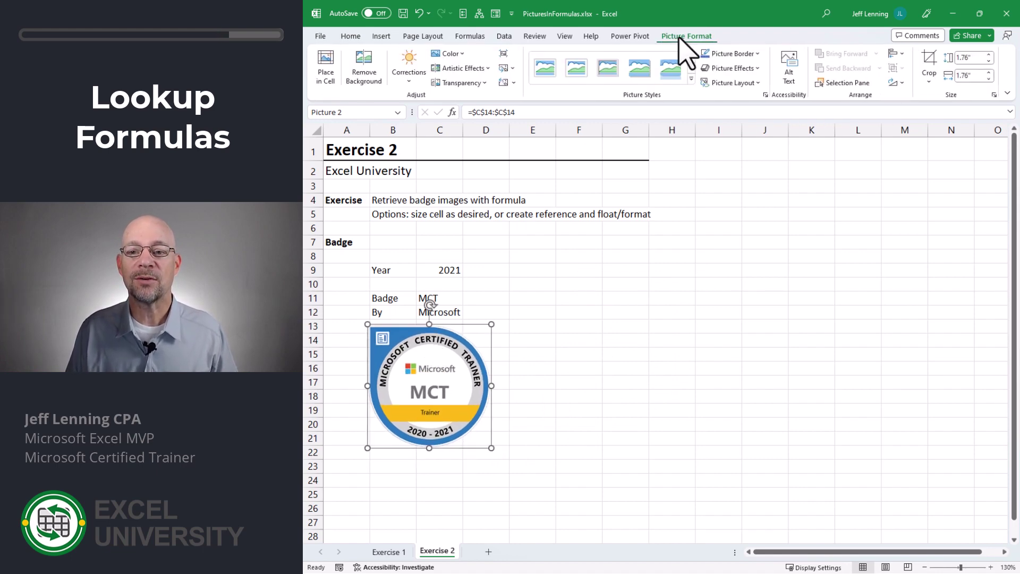
left_click(690, 80)
left_click(669, 354)
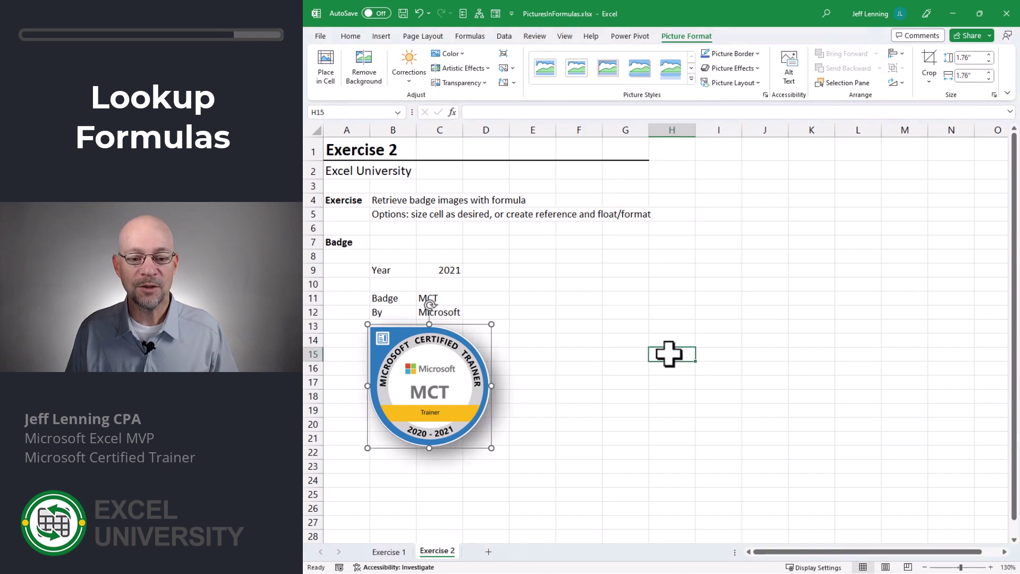
Step: Set the year in C9 to 2022 to show the 2021 - 2022 badge
left_click(452, 270)
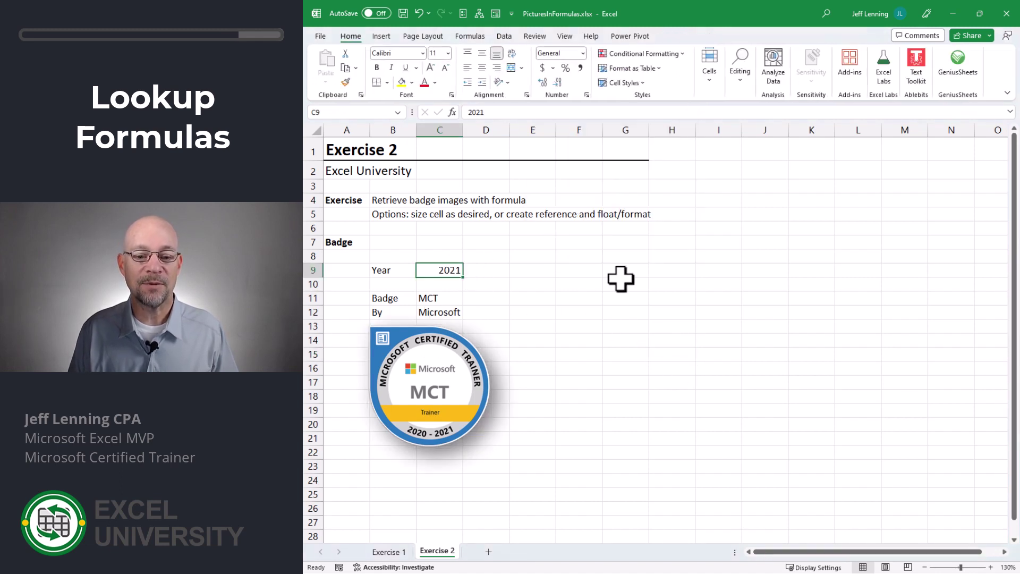
type("2022")
key("Return")
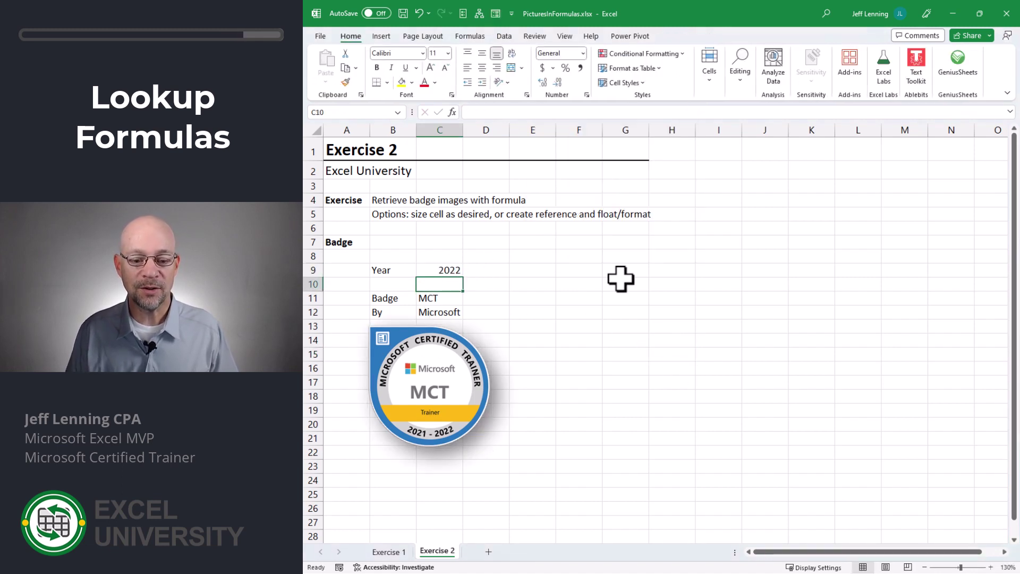